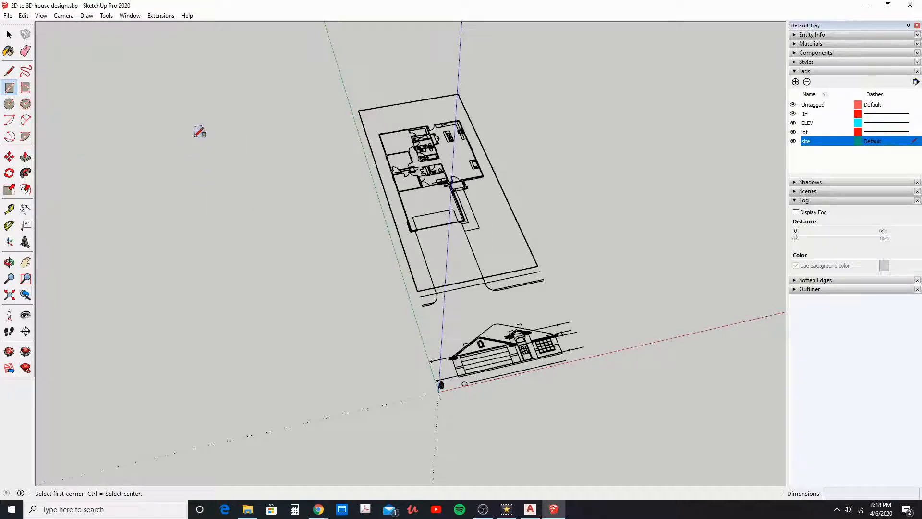
Draw a rectangle of about 54' 8" by 149' 9" on the ground beside the lot plan and make it a group
left_click(192, 132)
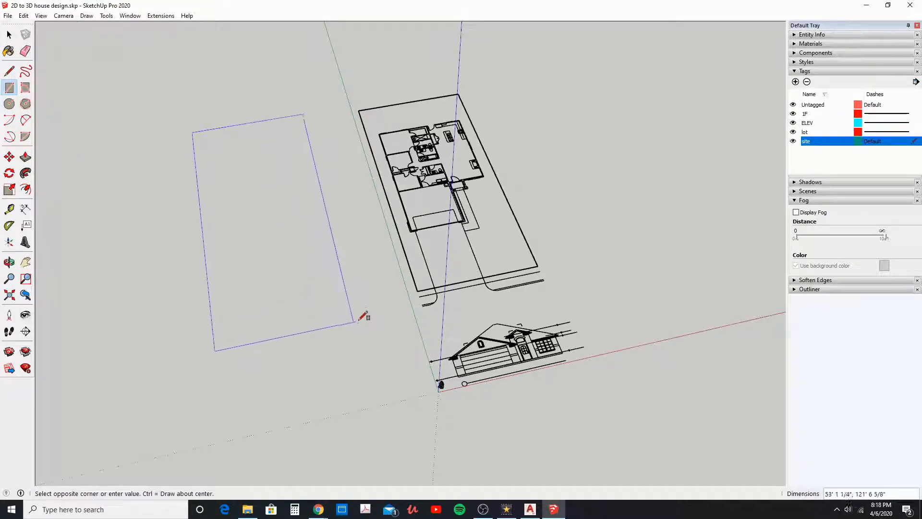
left_click(377, 384)
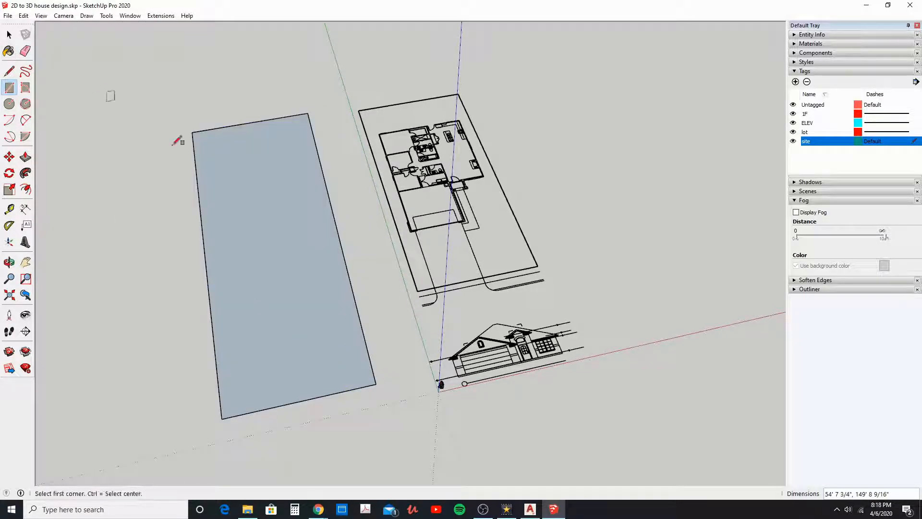
left_click(9, 34)
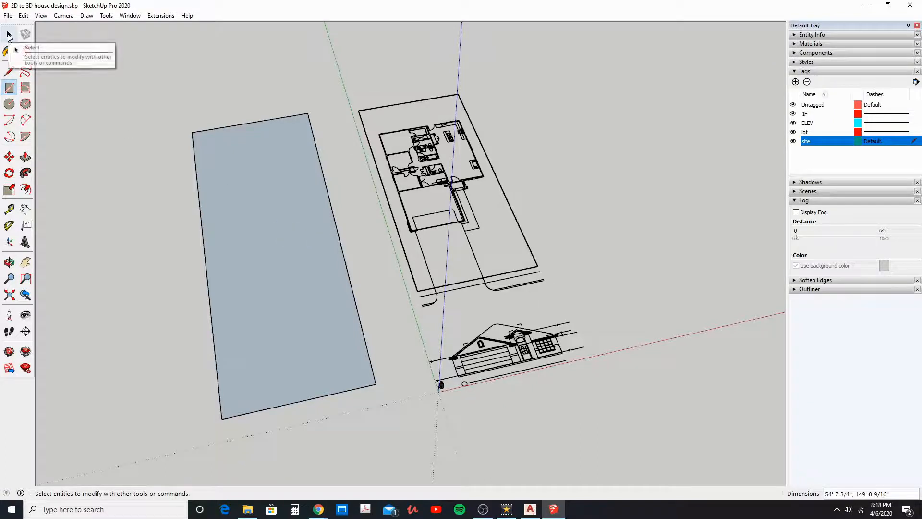
double_click(292, 271)
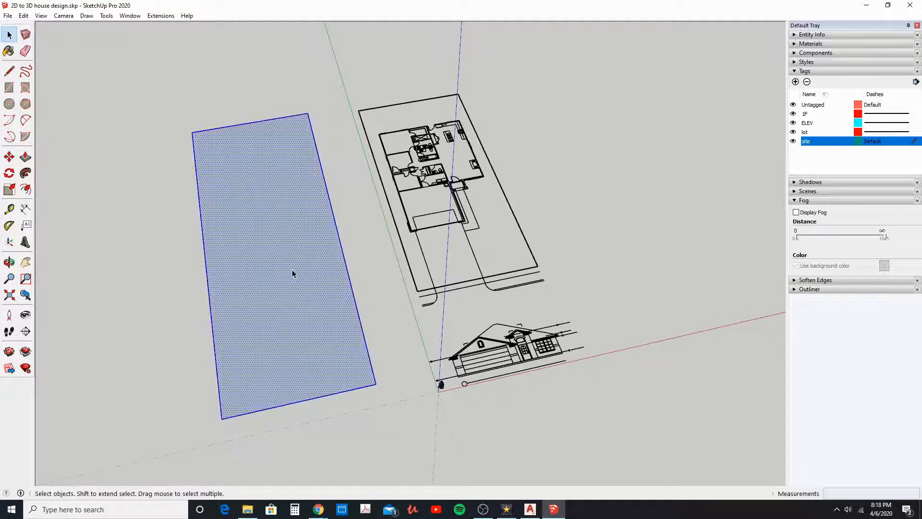
right_click(264, 273)
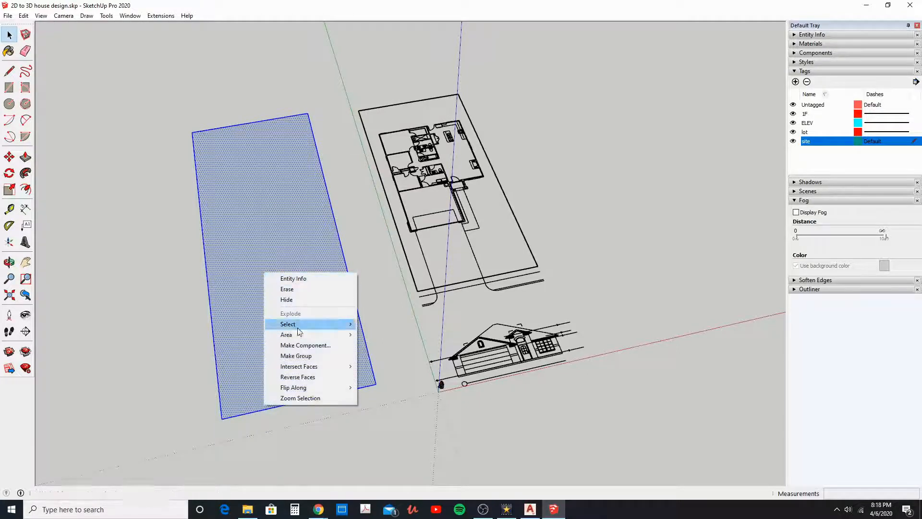
left_click(296, 355)
Open the new rectangle group and push/pull its face downward to form a solid slab
mouse_move(269, 284)
middle_mouse_down()
mouse_move(323, 183)
mouse_move(266, 331)
middle_mouse_up()
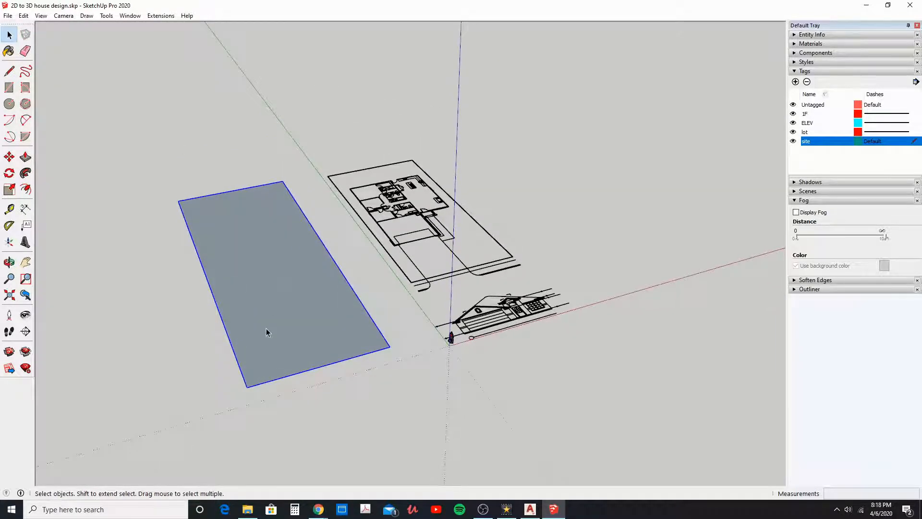
double_click(266, 327)
mouse_move(265, 329)
middle_mouse_down()
mouse_move(247, 260)
mouse_move(257, 264)
mouse_move(305, 175)
mouse_move(286, 142)
middle_mouse_up()
left_click(25, 157)
left_click_drag(286, 222, 286, 246)
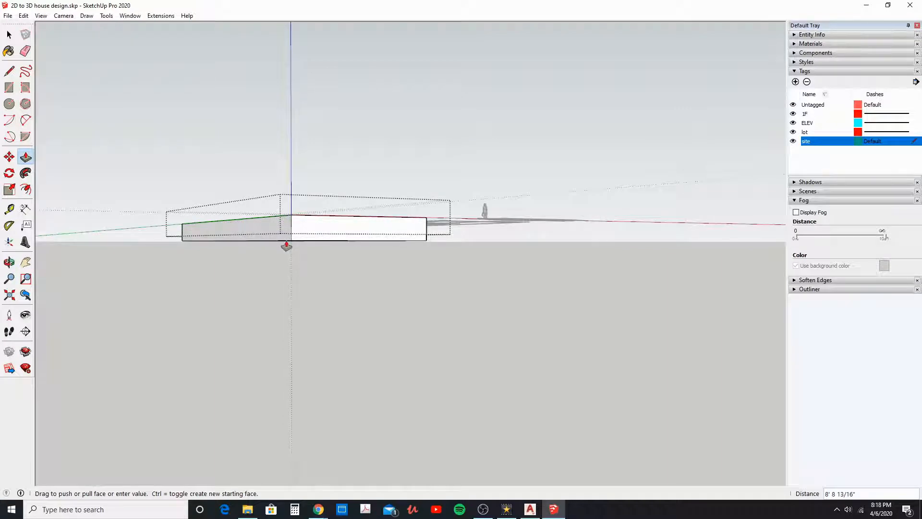
key("Return")
Draw a rectangle of about 117' by 51' over the lot plan, from its rear corner to the curb end of the driveway
mouse_move(303, 245)
middle_mouse_down()
mouse_move(312, 250)
mouse_move(315, 352)
mouse_move(296, 364)
mouse_move(297, 235)
middle_mouse_up()
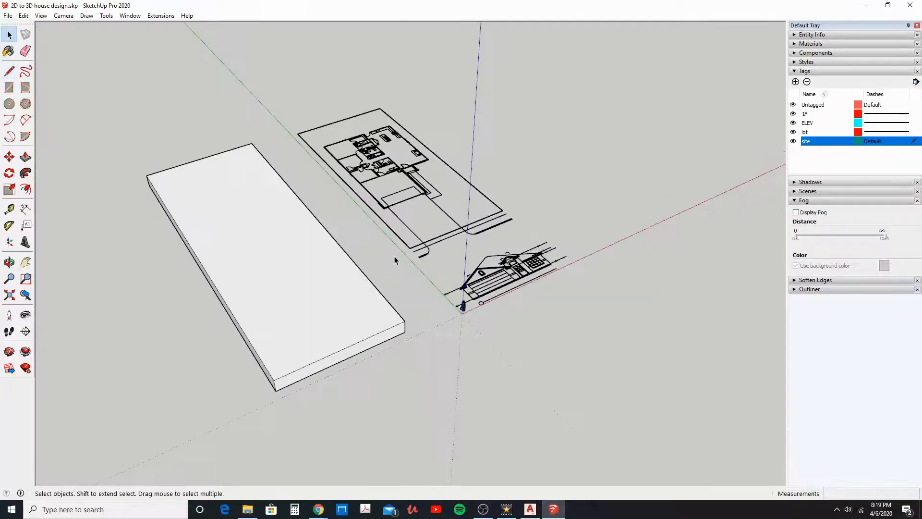
left_click(10, 87)
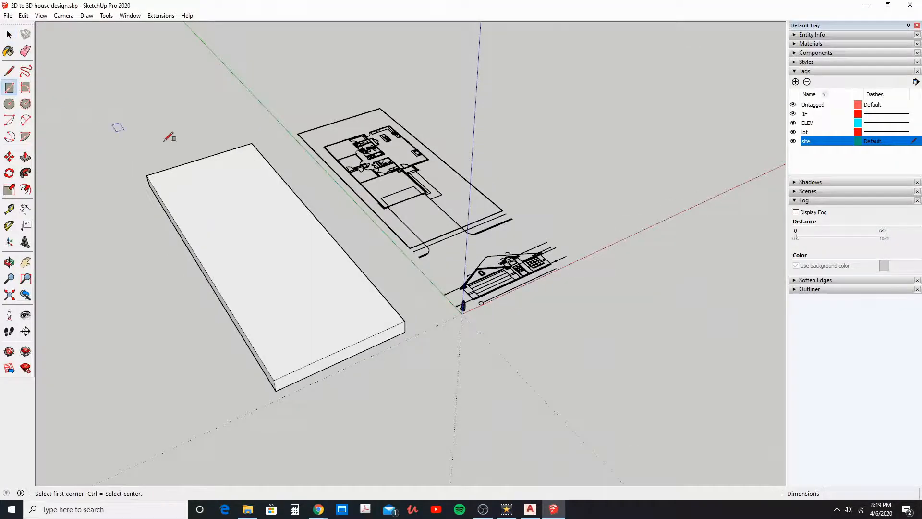
middle_click_drag(238, 153, 263, 160)
scroll(278, 205, "up", 5)
left_click(227, 118)
middle_click_drag(499, 229, 113, 136, "shift")
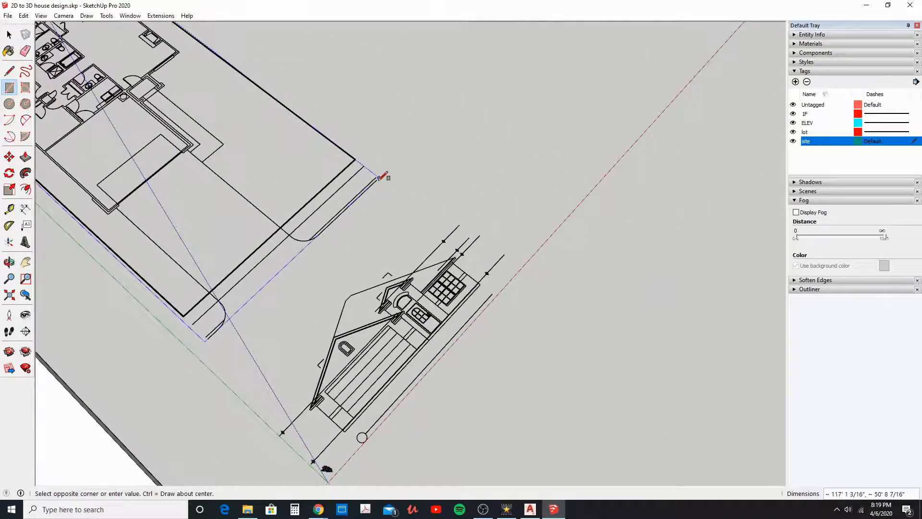
left_click(379, 177)
Group the rectangle that covers the lot plan together with its edges
scroll(379, 182, "down", 3)
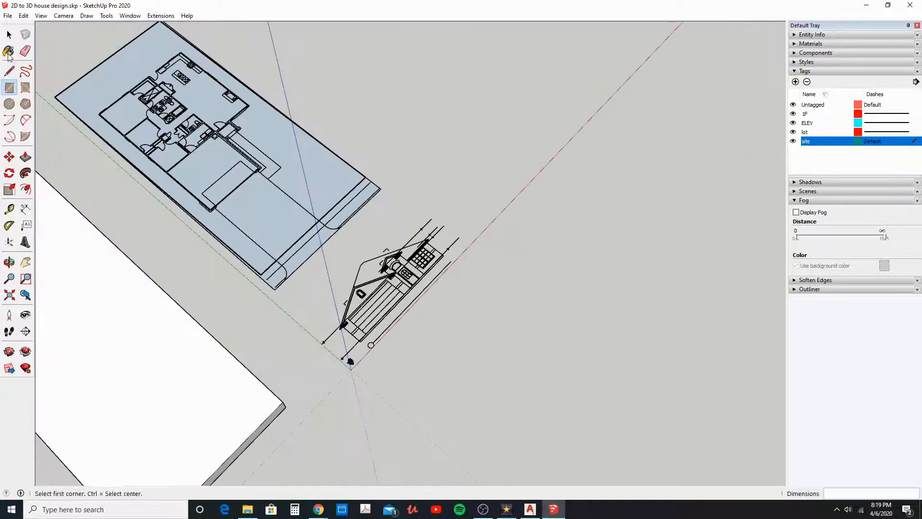
left_click(10, 35)
double_click(276, 216)
right_click(277, 216)
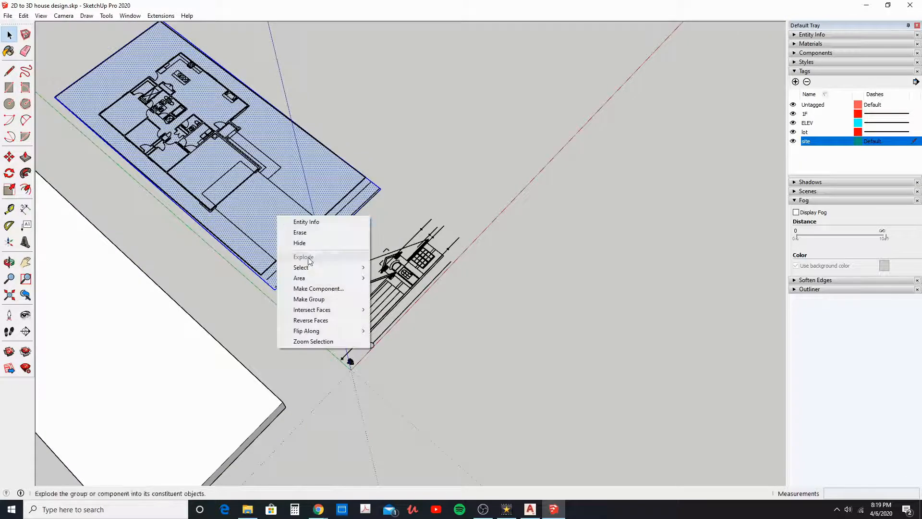
left_click(321, 299)
Open the lot group and push/pull its face downward by 6' to form the site base
middle_click_drag(317, 293, 309, 230)
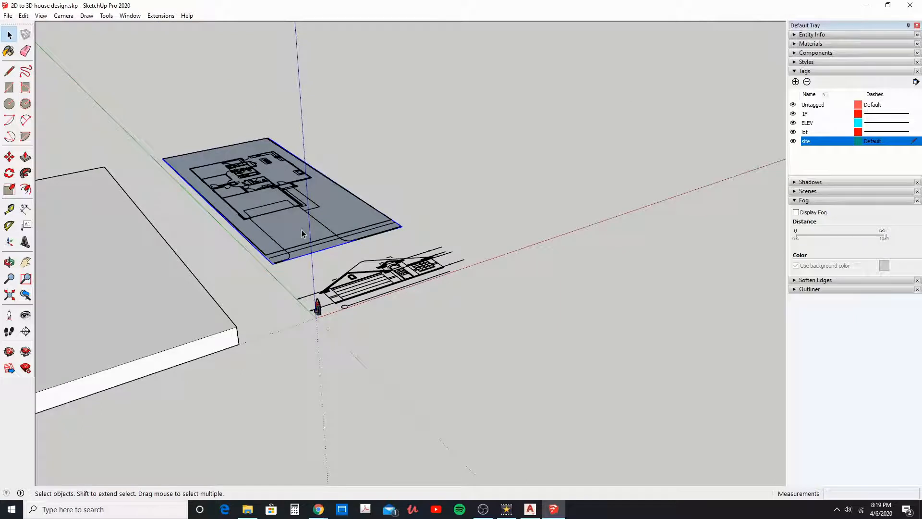
double_click(302, 233)
left_click(25, 157)
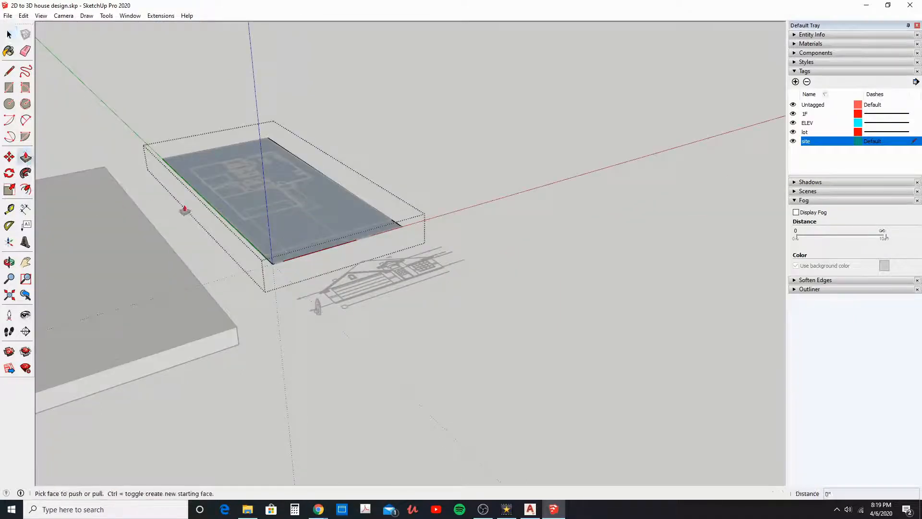
middle_click_drag(245, 224, 287, 268)
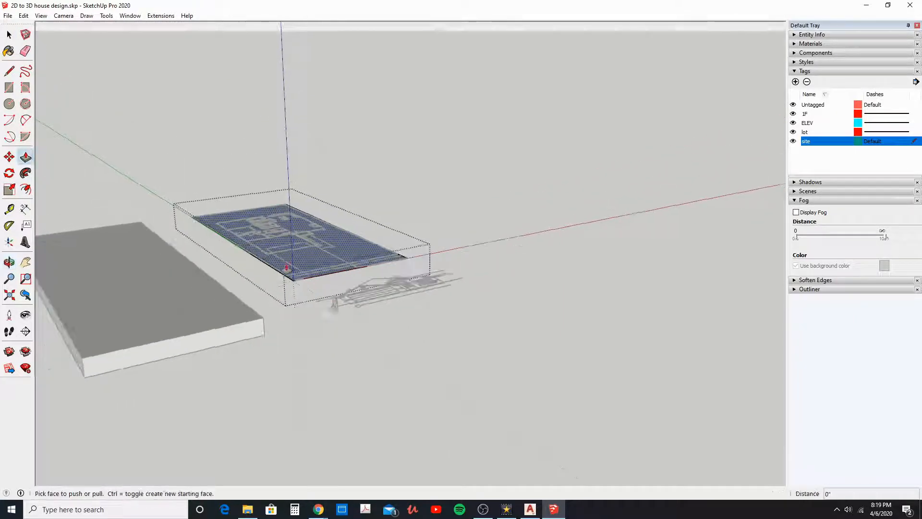
left_click(288, 269)
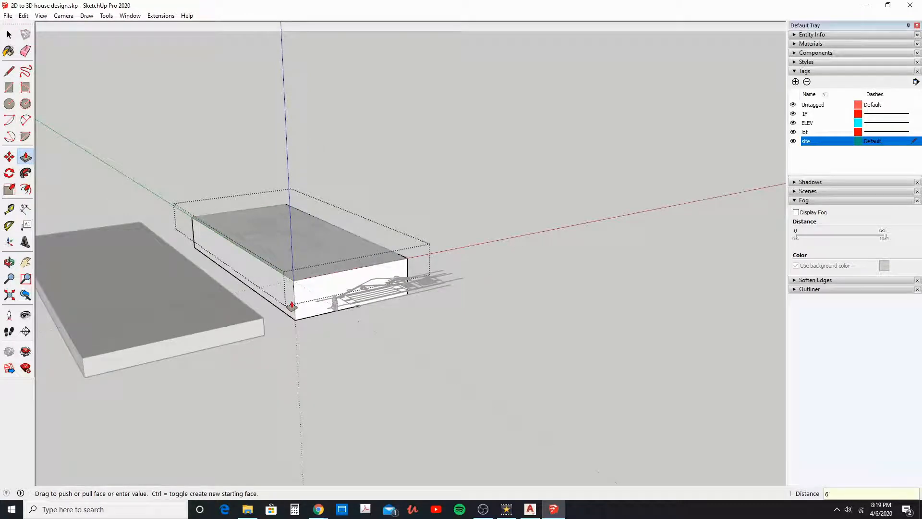
key("Return")
Extend the street-side face of the lot base outward about 28' 4 1/2" to line up with the neighbouring slab's front corner
middle_click_drag(274, 287, 381, 354)
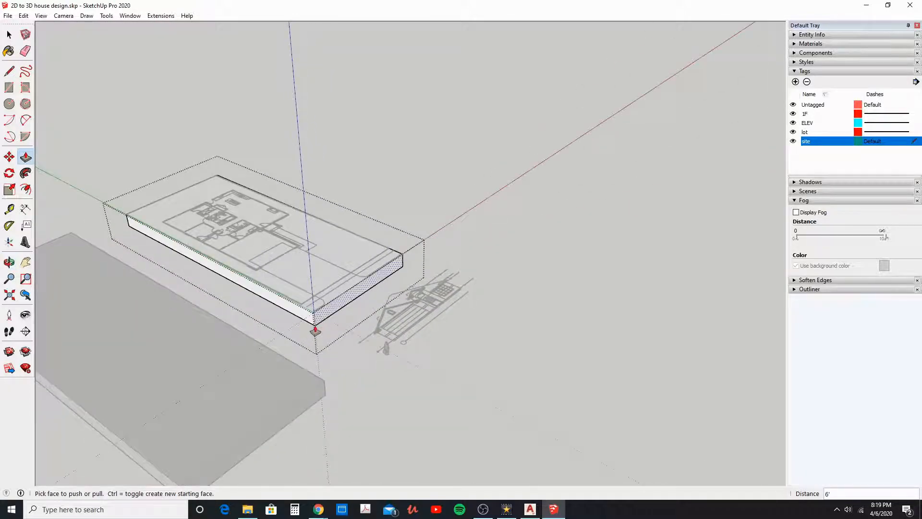
middle_click_drag(390, 345, 352, 323)
left_click(348, 318)
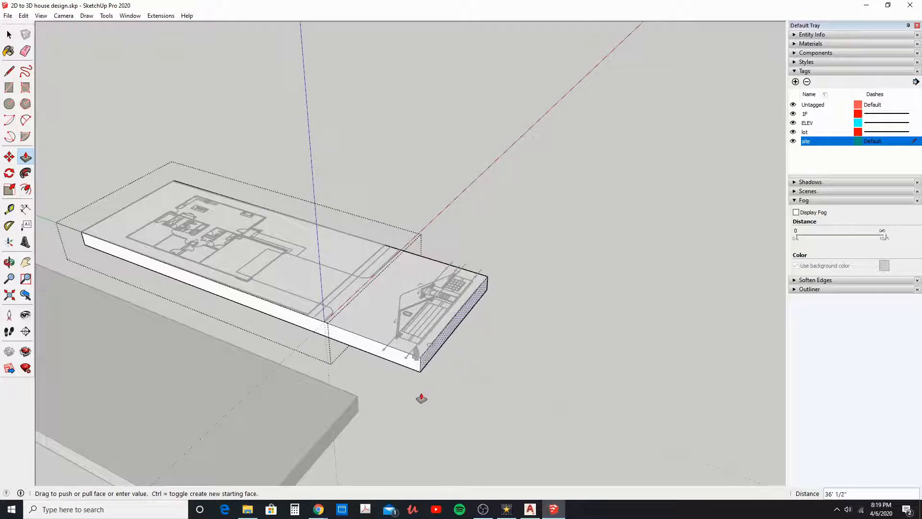
middle_click_drag(354, 417, 373, 389)
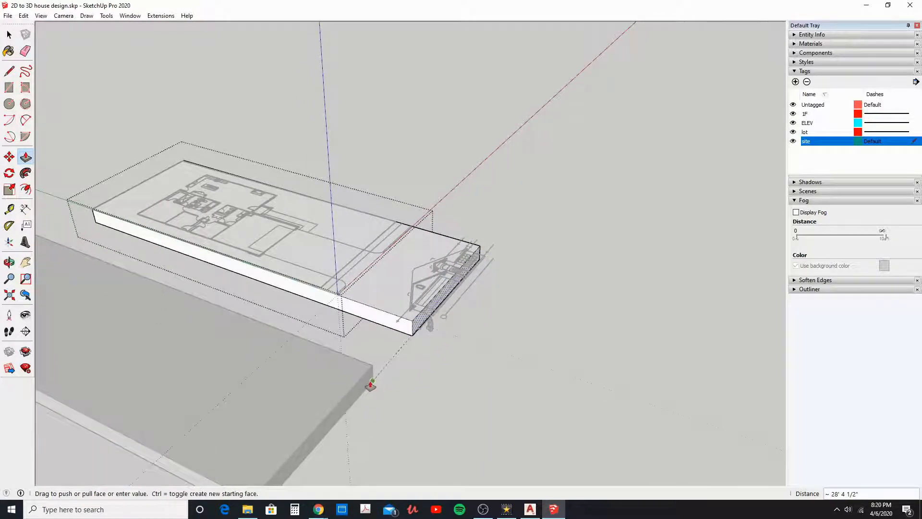
left_click(371, 384)
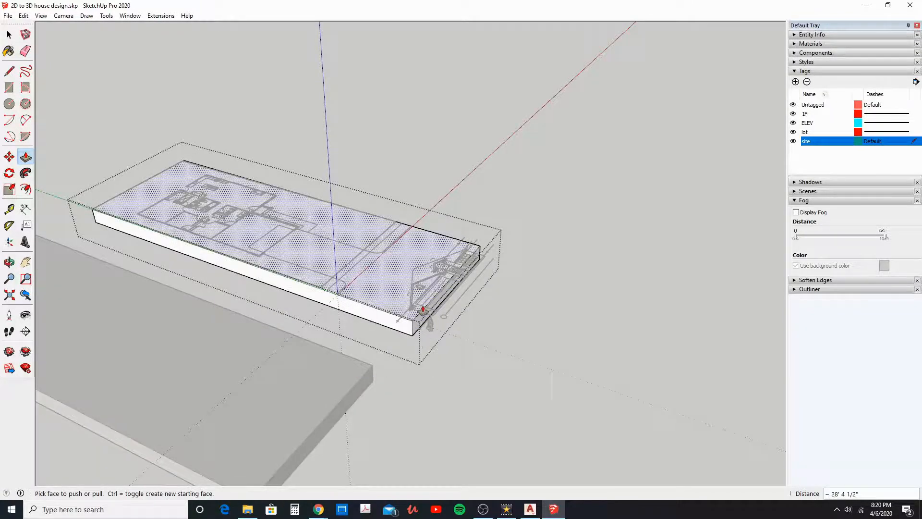
middle_click_drag(471, 380, 374, 287)
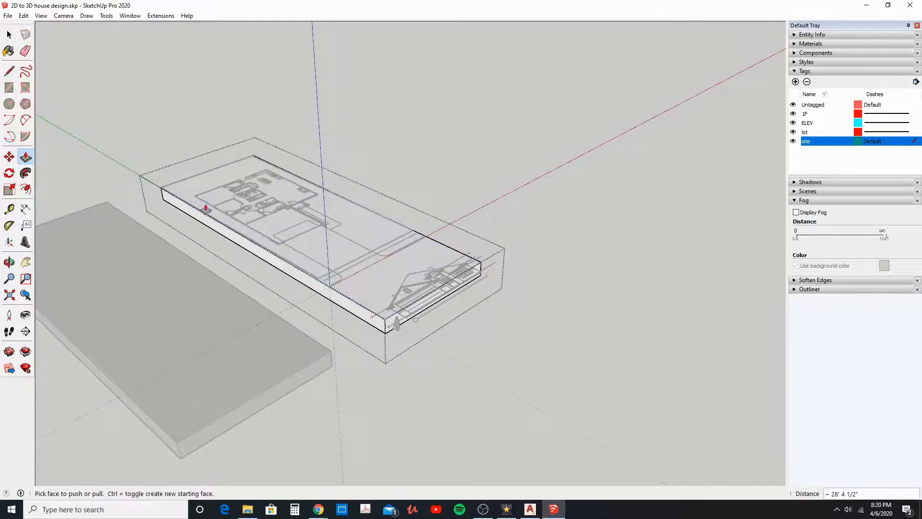
left_click(9, 34)
middle_click_drag(301, 311, 246, 334)
middle_click_drag(195, 358, 278, 312)
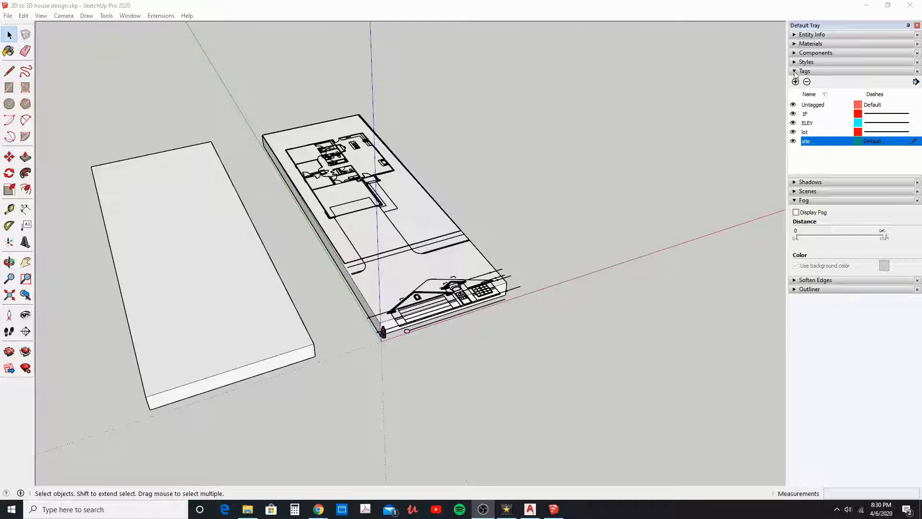
Hide the ELEV tag and delete the default person figure at the origin
left_click(793, 124)
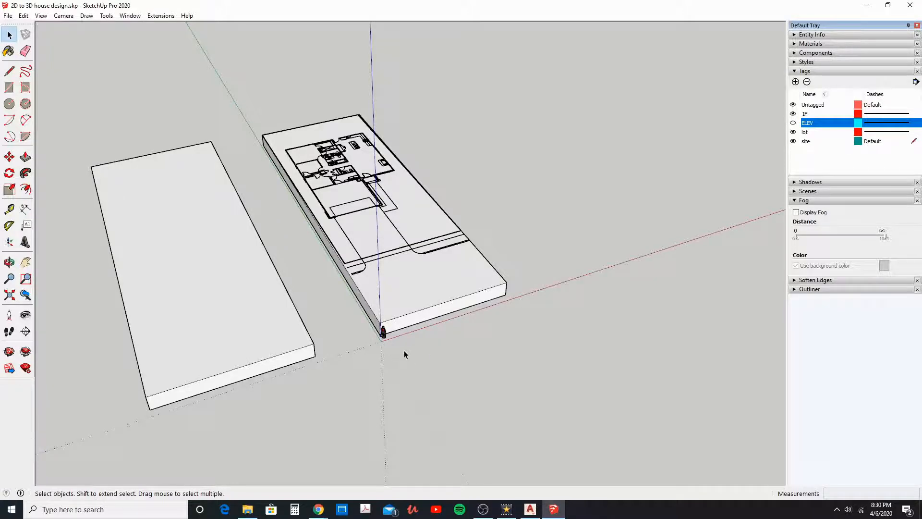
scroll(385, 336, "up", 4)
scroll(385, 339, "up", 3)
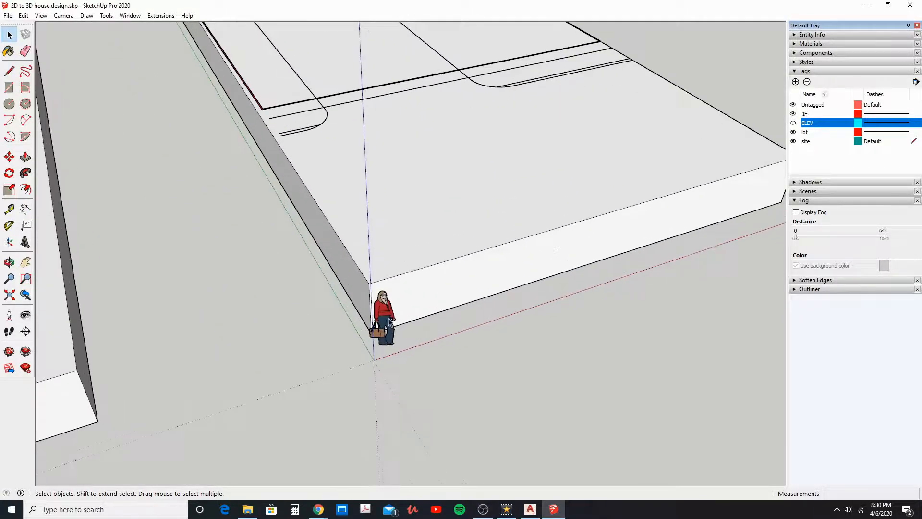
scroll(381, 317, "up", 2)
left_click(381, 318)
key("Delete")
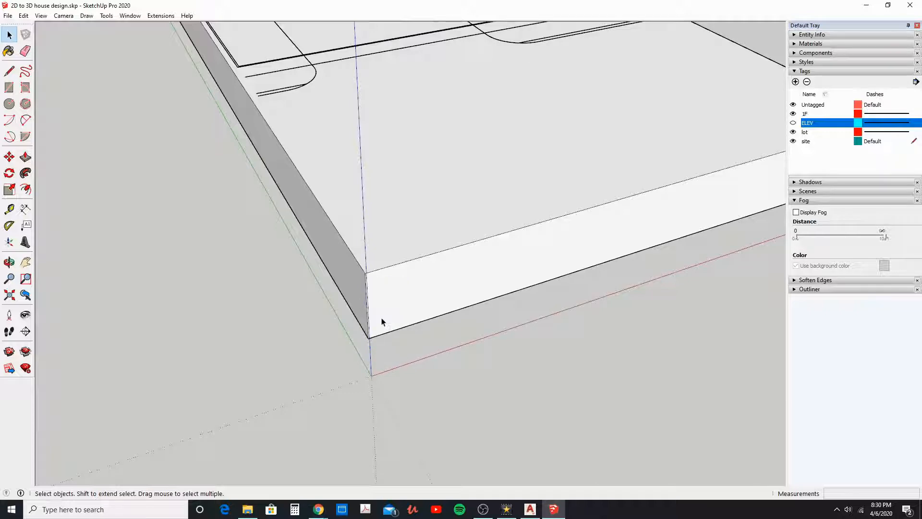
Inside the lot group, push/pull the street-side face back about 28' 4 7/8" to the curb endpoint, creating a new starting face
scroll(382, 322, "down", 6)
middle_click_drag(376, 319, 420, 314)
scroll(420, 315, "up", 2)
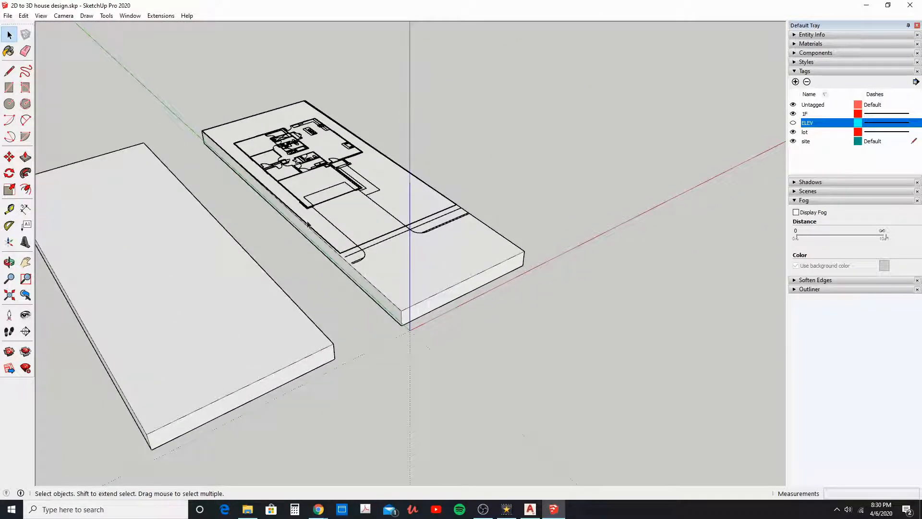
mouse_move(376, 287)
middle_mouse_down()
mouse_move(362, 308)
mouse_move(441, 317)
mouse_move(433, 307)
middle_mouse_up()
left_click(416, 322)
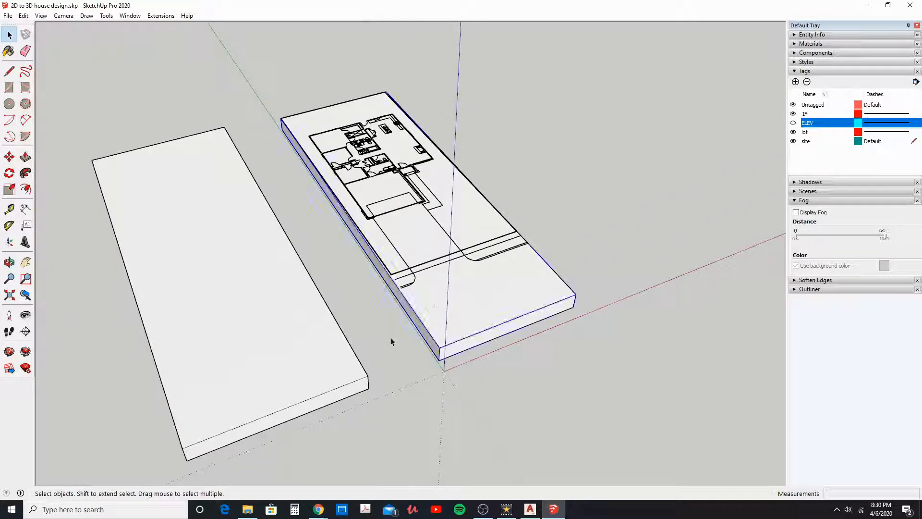
double_click(458, 318)
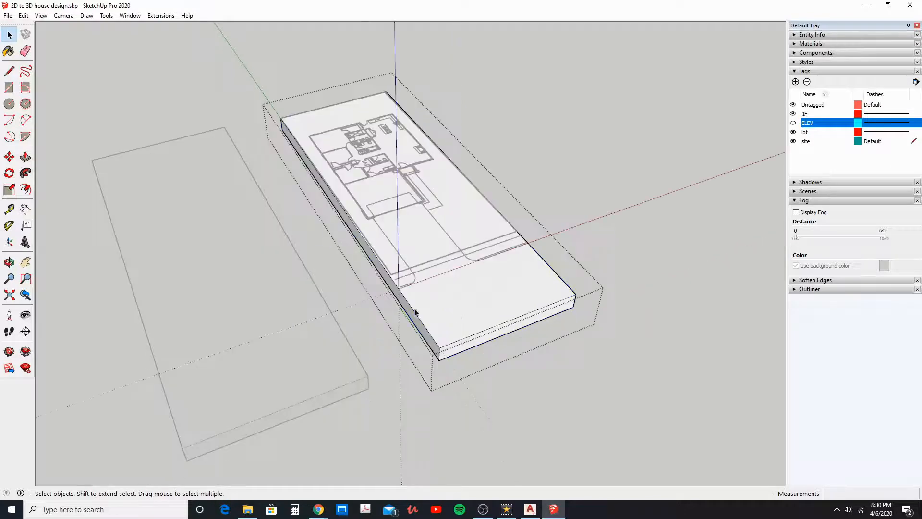
left_click(25, 158)
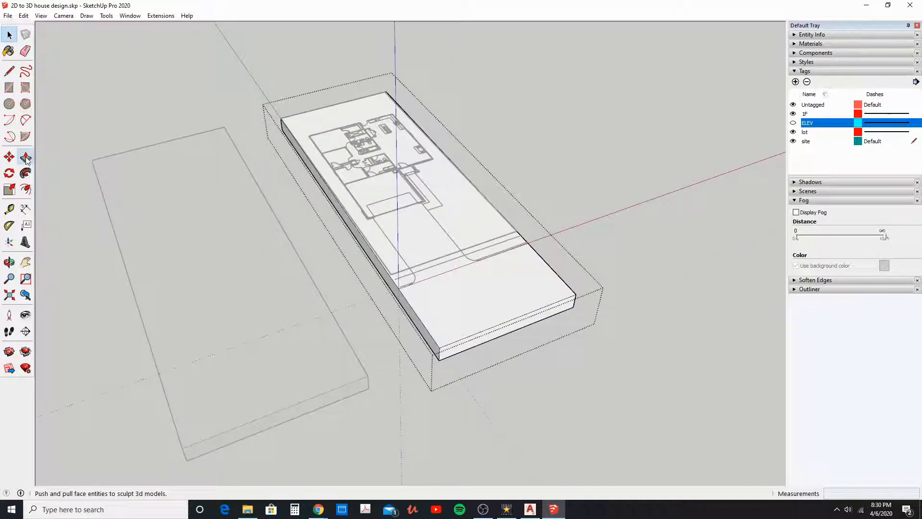
left_click(452, 357)
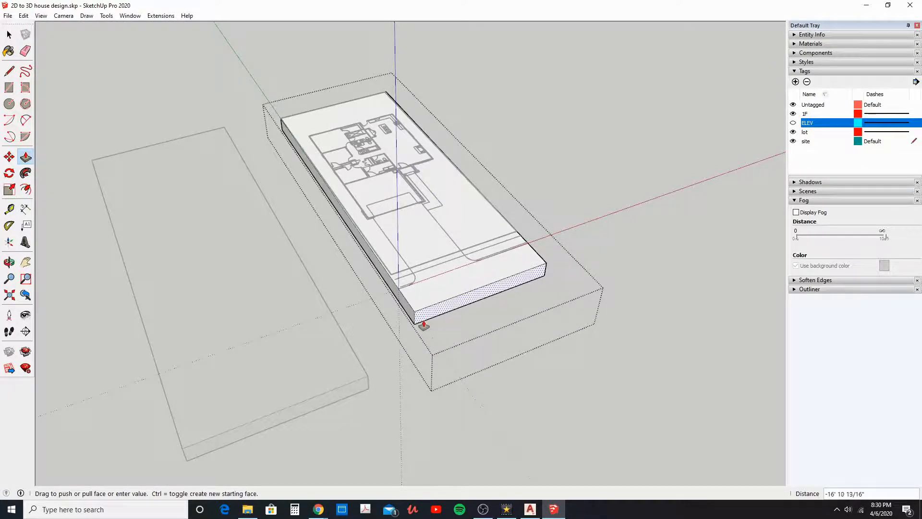
key("ctrl")
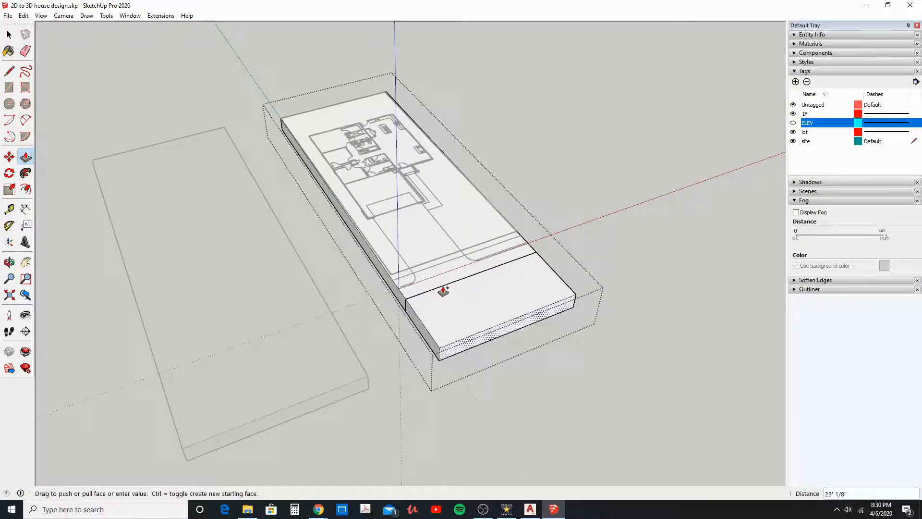
middle_click_drag(408, 303, 455, 290)
scroll(456, 288, "up", 3)
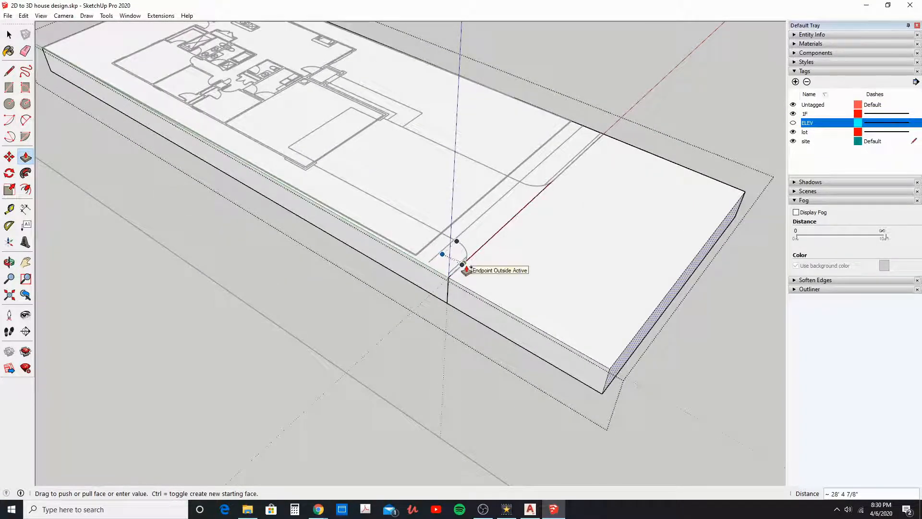
left_click(465, 268)
scroll(474, 295, "down", 5)
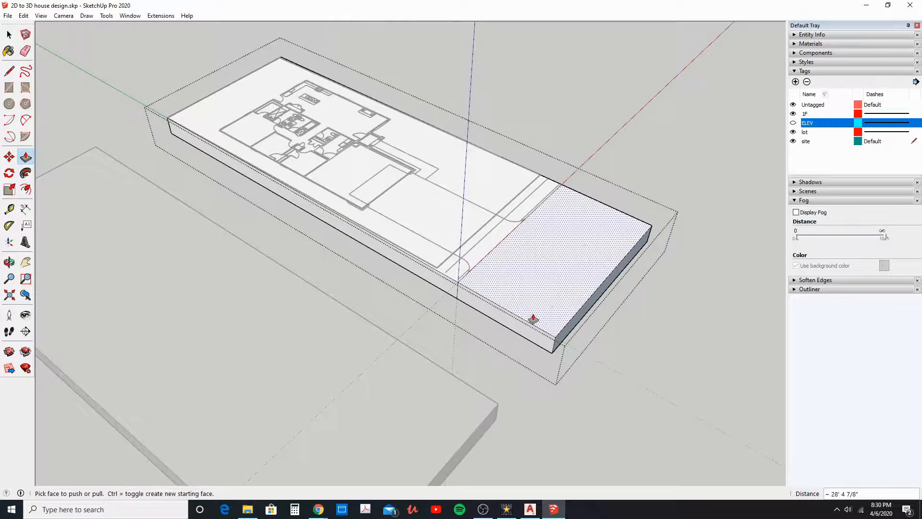
scroll(501, 275, "down", 2)
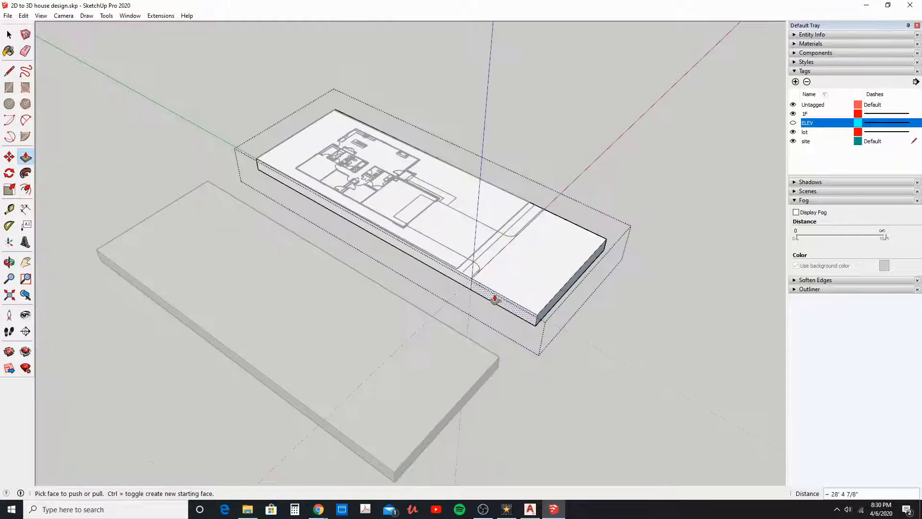
left_click(10, 34)
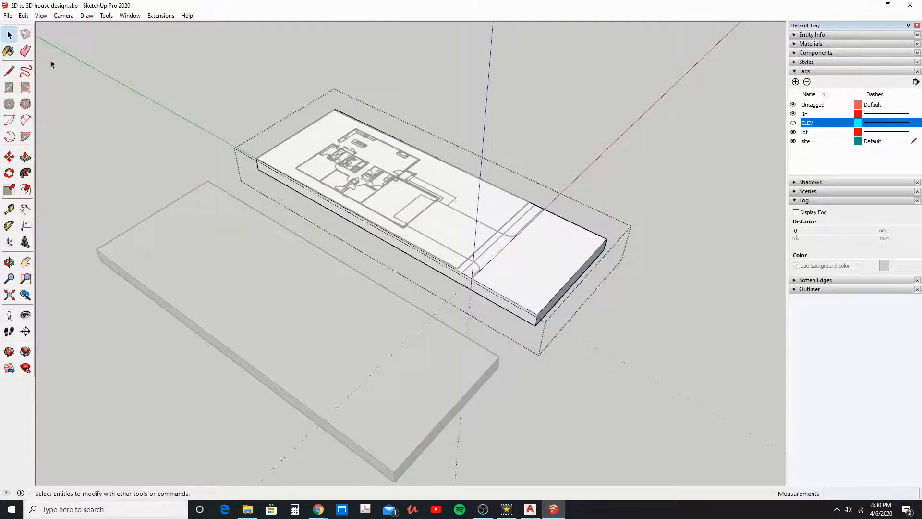
Inside the blank neighbouring slab's group, push/pull the street-side face back about 28' 4 7/8" to the lot's curb line, creating a new starting face
left_click(453, 286)
middle_click_drag(479, 322, 383, 331)
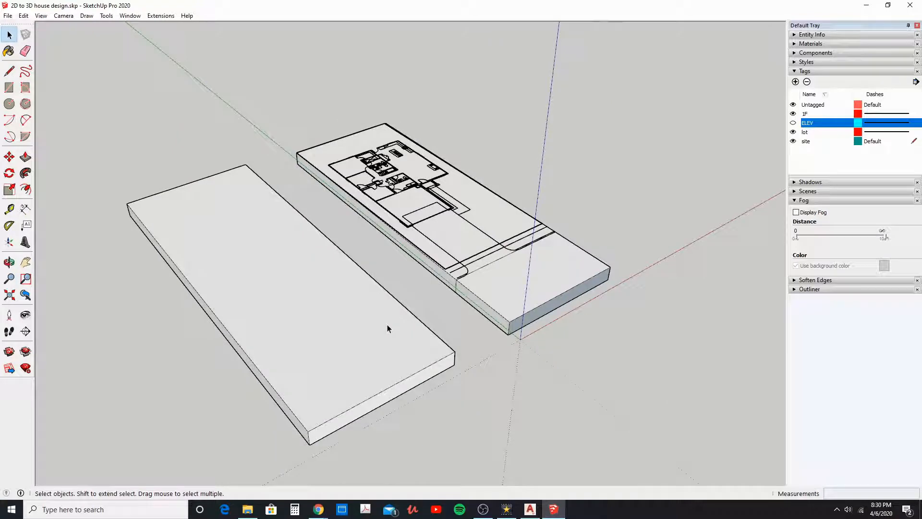
double_click(388, 328)
key("p")
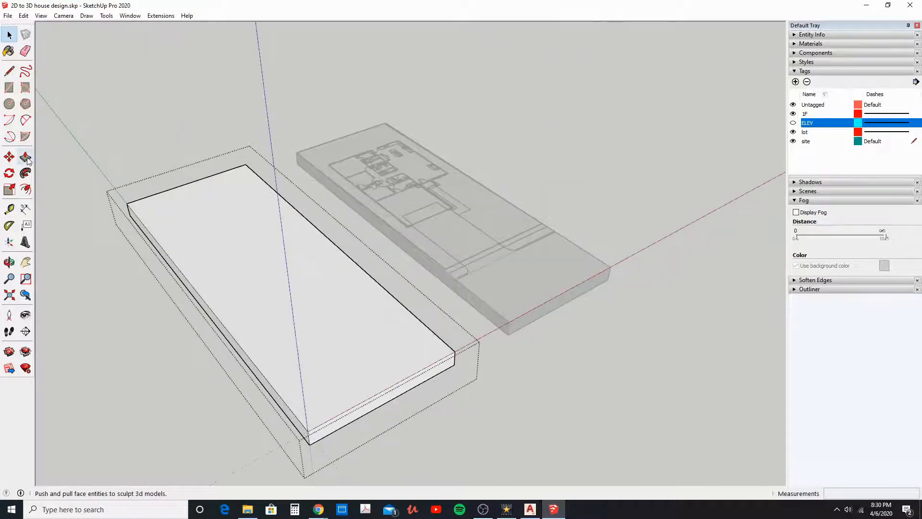
left_click(449, 368)
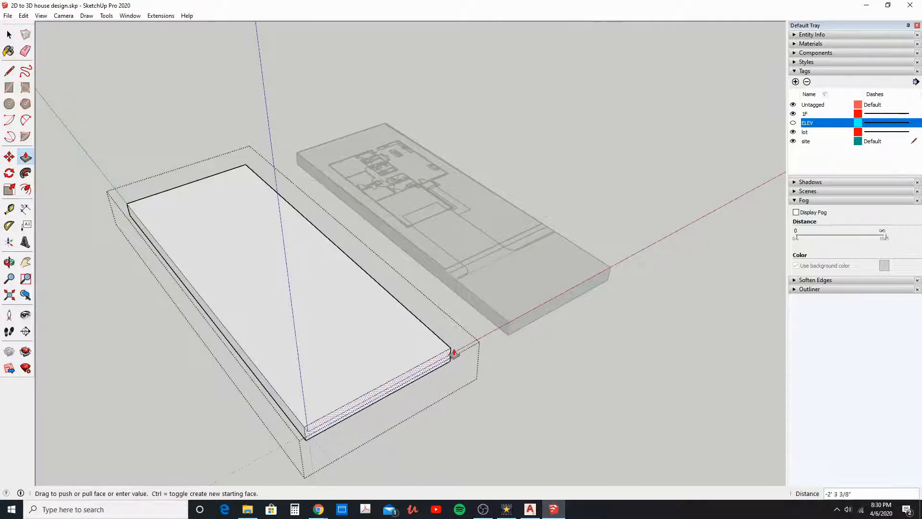
key("ctrl+z")
left_click(451, 331)
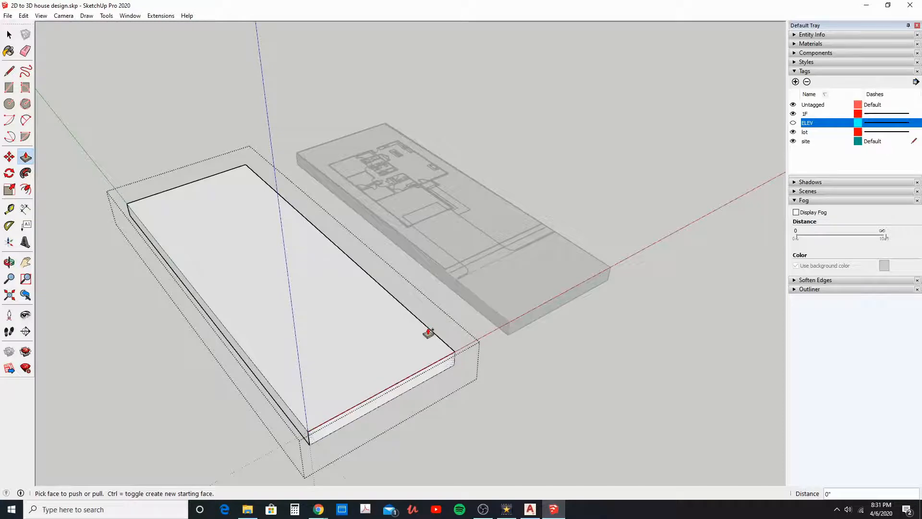
left_click(457, 287)
left_click(9, 72)
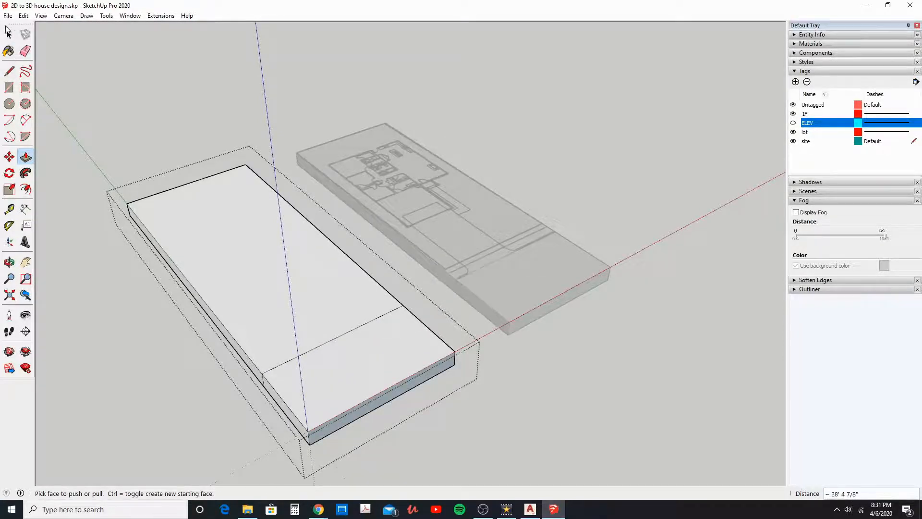
left_click(8, 34)
middle_click_drag(212, 310, 271, 290, "shift")
scroll(272, 294, "down", 1)
key("Escape")
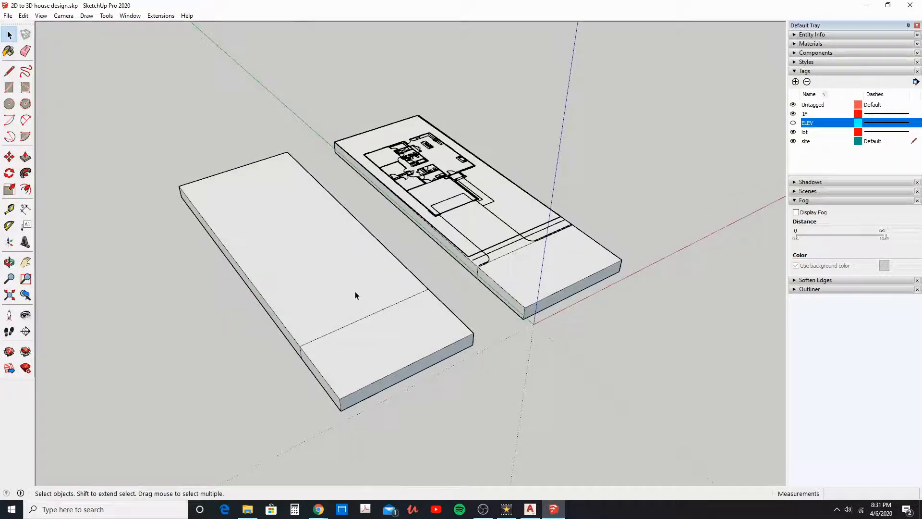
Add a linear dimension along the blank slab's long outer side, from the rear bottom corner to the street-side bottom corner
middle_click_drag(355, 294, 282, 267)
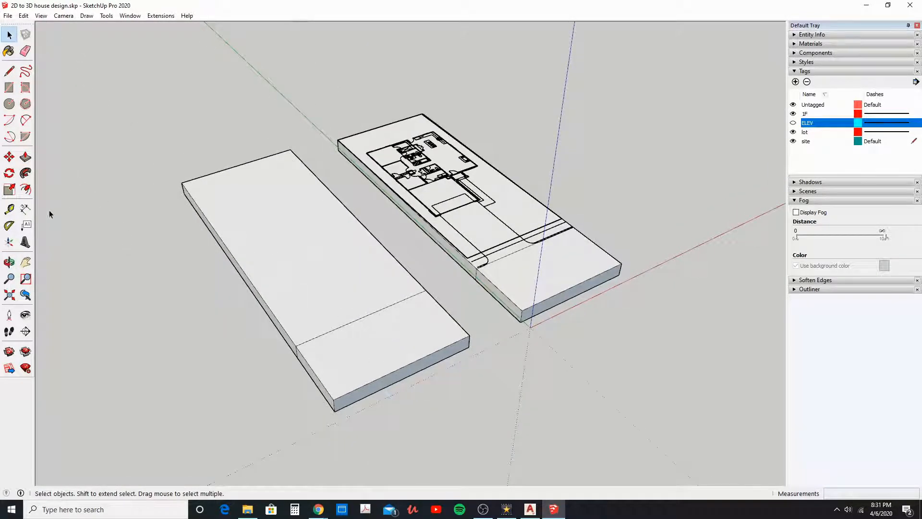
left_click(25, 210)
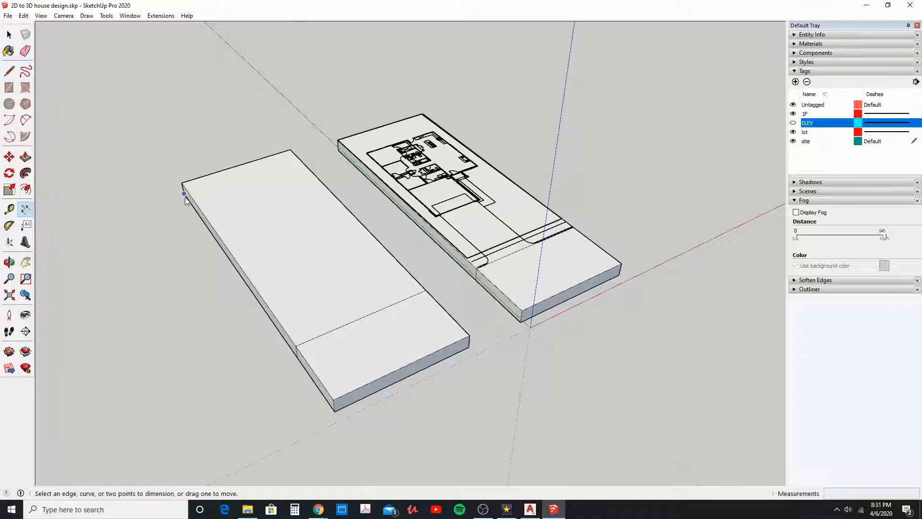
left_click(184, 194)
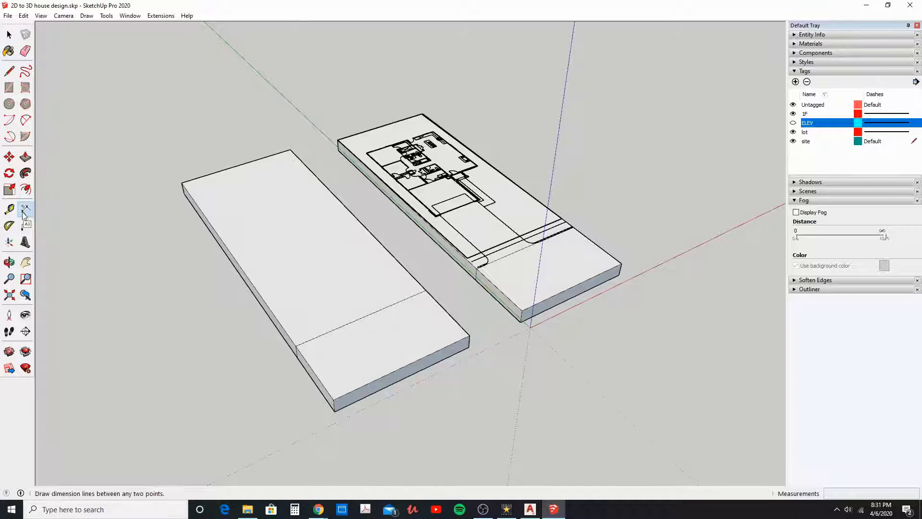
left_click(185, 195)
left_click(335, 412)
left_click(200, 426)
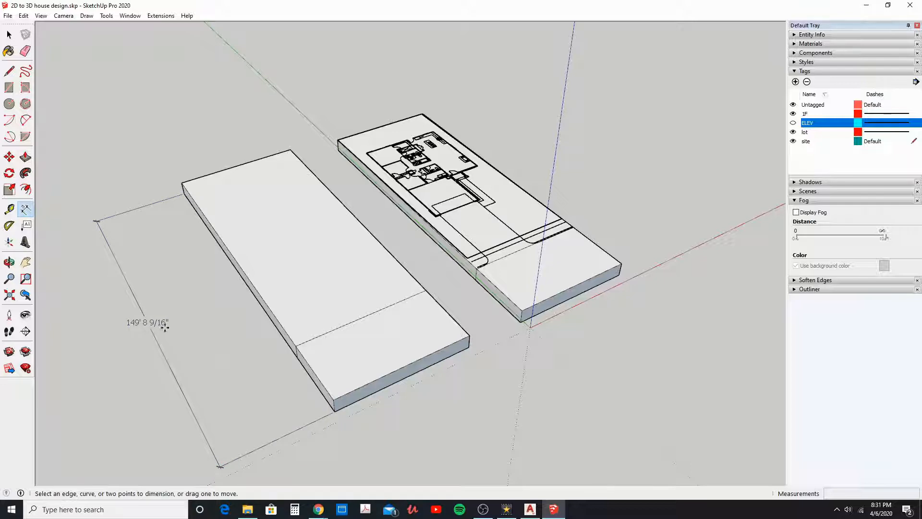
Dimension the blank slab's street-side width between its two front bottom corners, placing the dimension line in front of the slab
scroll(323, 386, "down", 2)
middle_click_drag(295, 394, 292, 366)
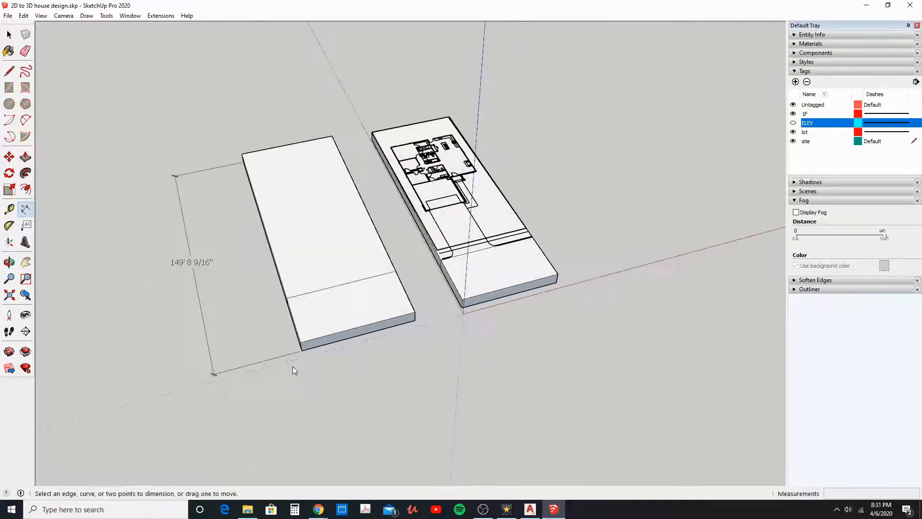
left_click(303, 352)
left_click(313, 351)
left_click(306, 351)
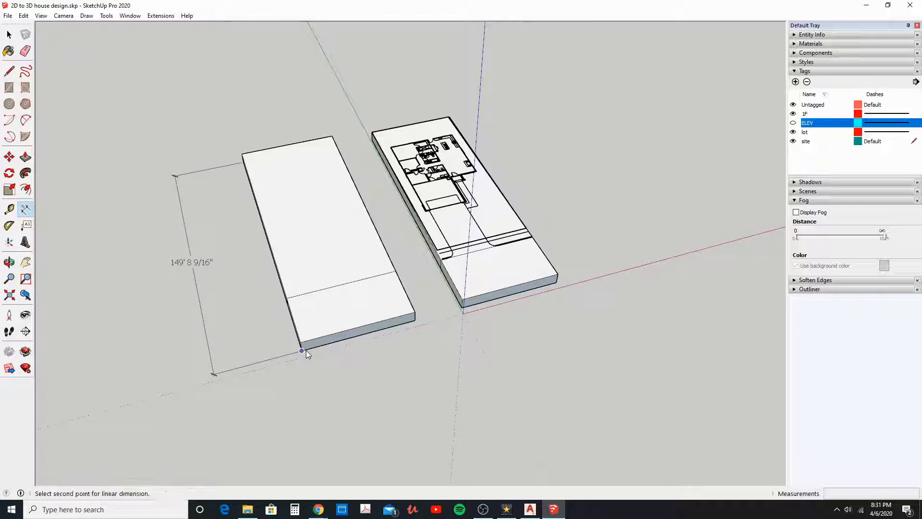
left_click(415, 321)
left_click(445, 368)
middle_click_drag(445, 368, 291, 353)
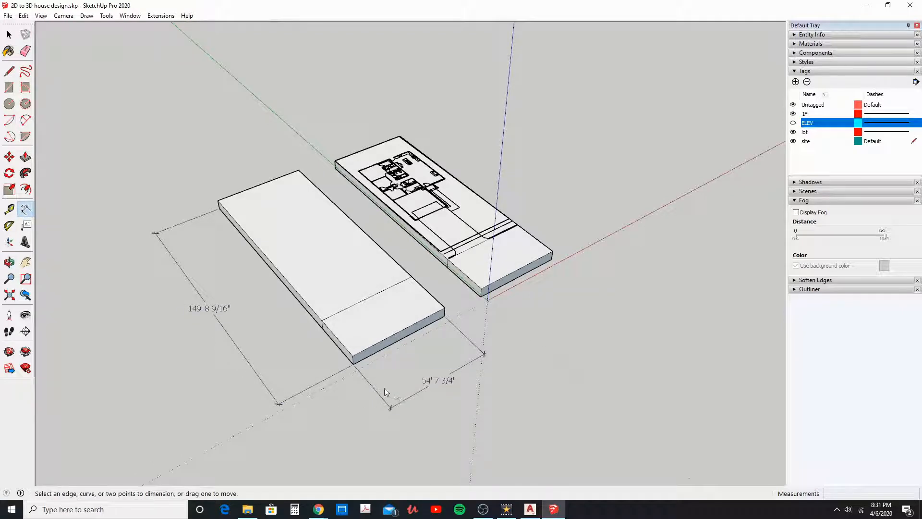
middle_click_drag(384, 387, 339, 386)
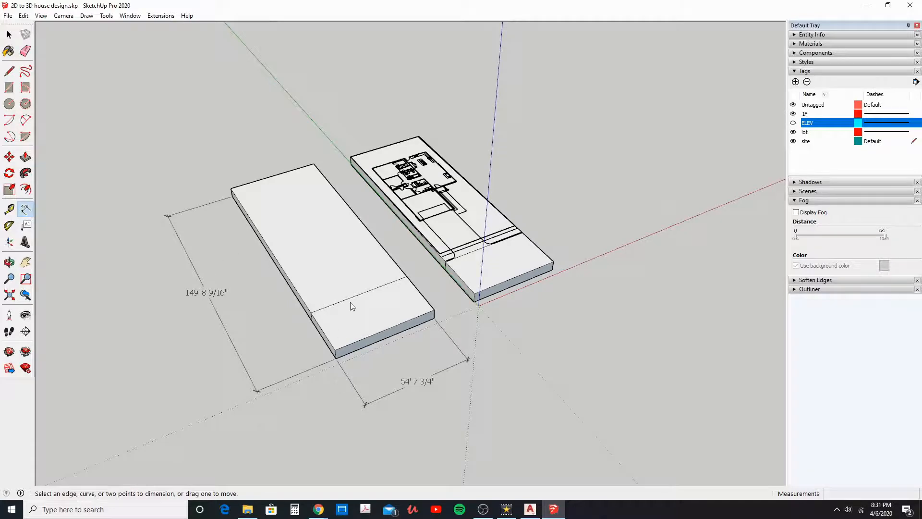